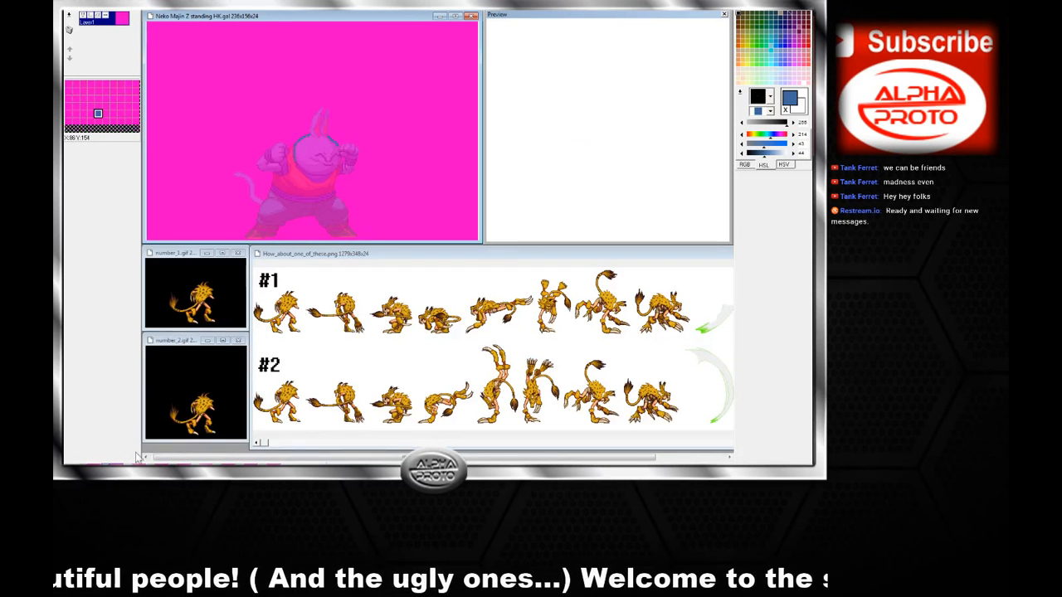
# Sample the lighter blue from the previous frame's face and block in the new frame's head with a larger brush
pyautogui.click(105, 467)
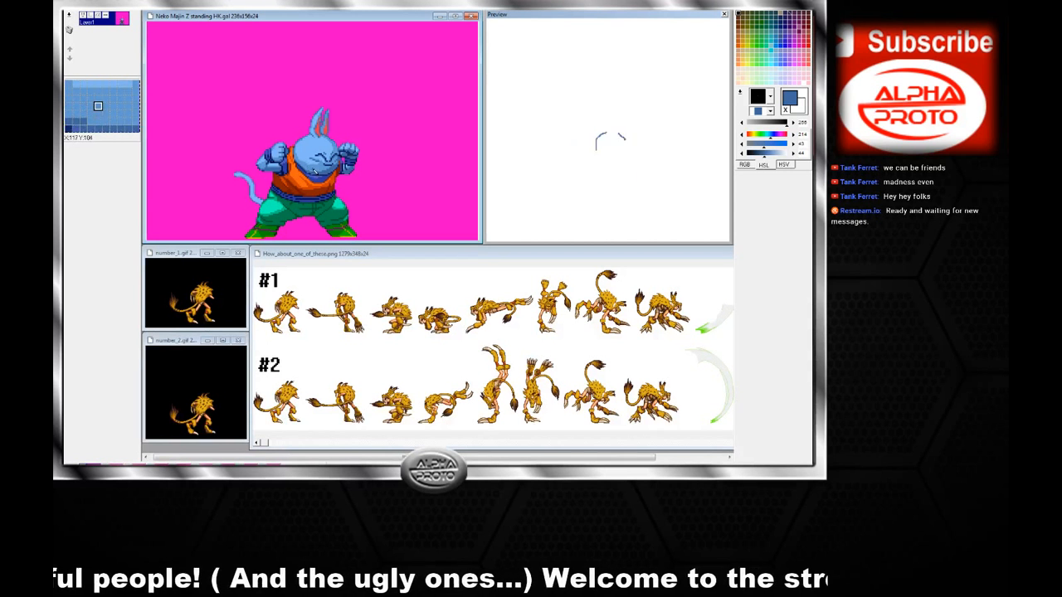
pyautogui.rightClick(316, 148)
pyautogui.click(104, 456)
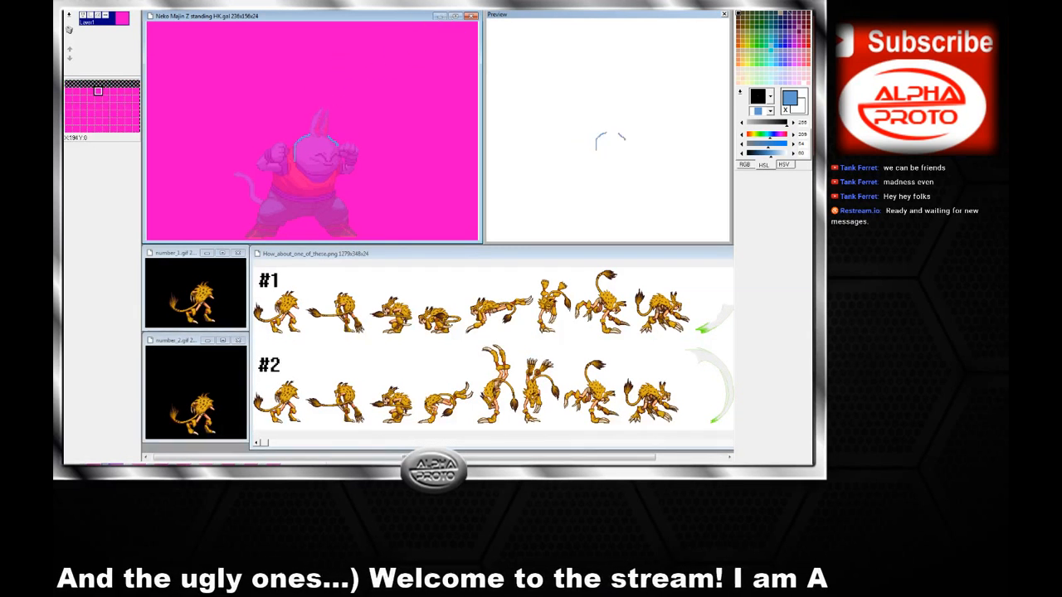
pyautogui.click(770, 97)
pyautogui.click(764, 147)
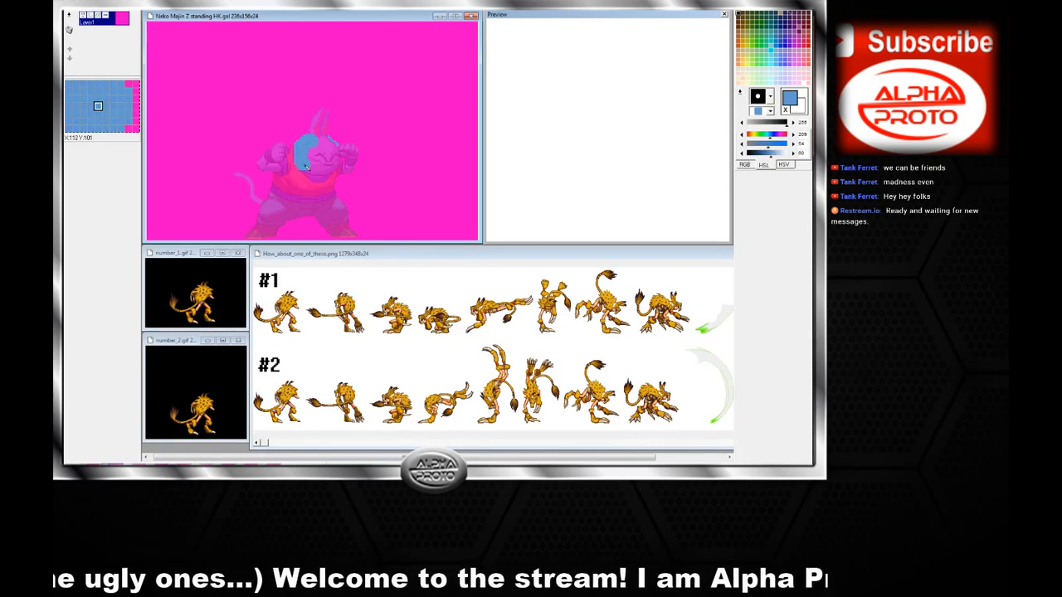
pyautogui.moveTo(306, 166)
pyautogui.mouseDown()
pyautogui.moveTo(326, 170)
pyautogui.moveTo(322, 147)
pyautogui.mouseUp()
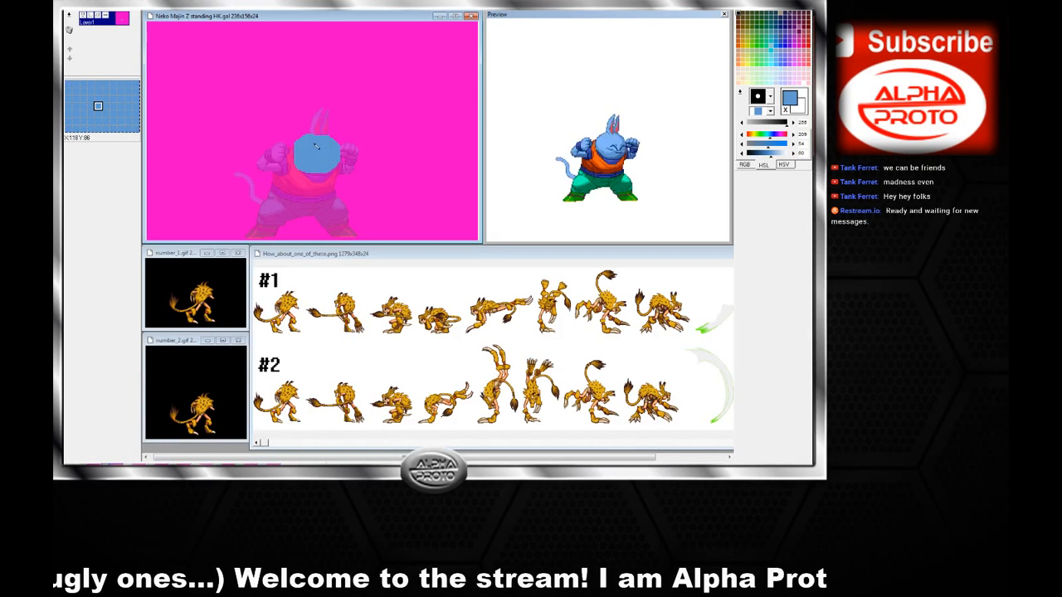
# Block in the arms, torso, legs and ears as one solid blue silhouette over the onion-skinned pose, using a smaller brush
pyautogui.click(758, 97)
pyautogui.click(761, 125)
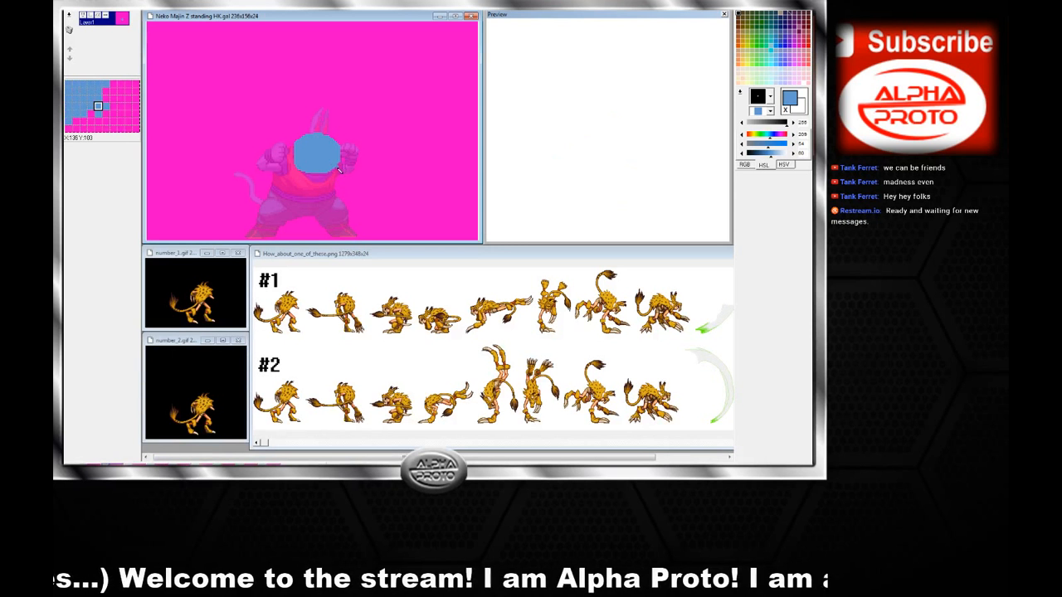
pyautogui.moveTo(353, 174); pyautogui.dragTo(341, 172)
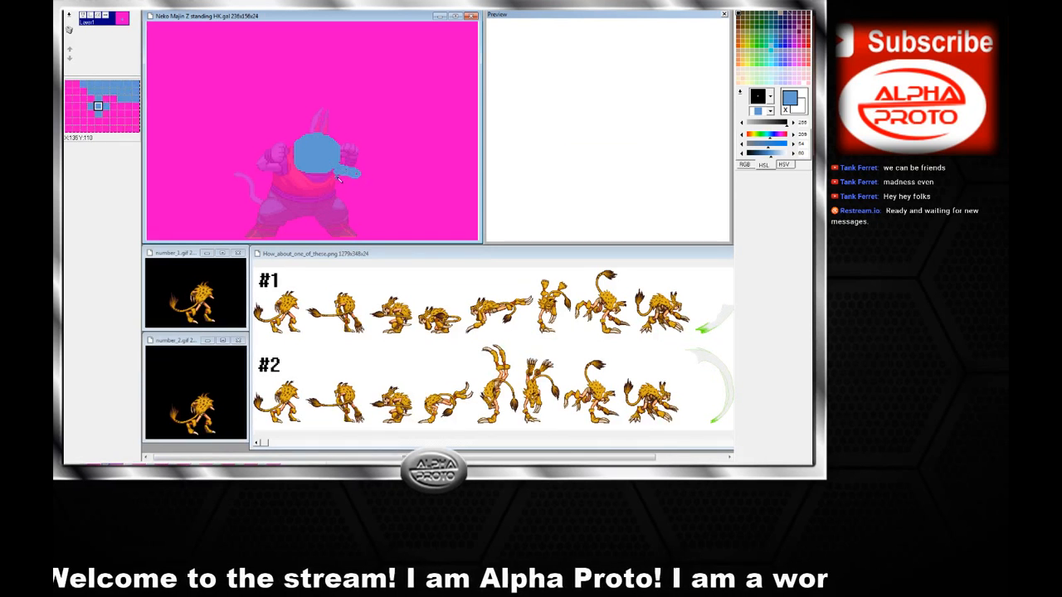
pyautogui.moveTo(338, 173)
pyautogui.mouseDown()
pyautogui.moveTo(332, 204)
pyautogui.moveTo(289, 209)
pyautogui.mouseUp()
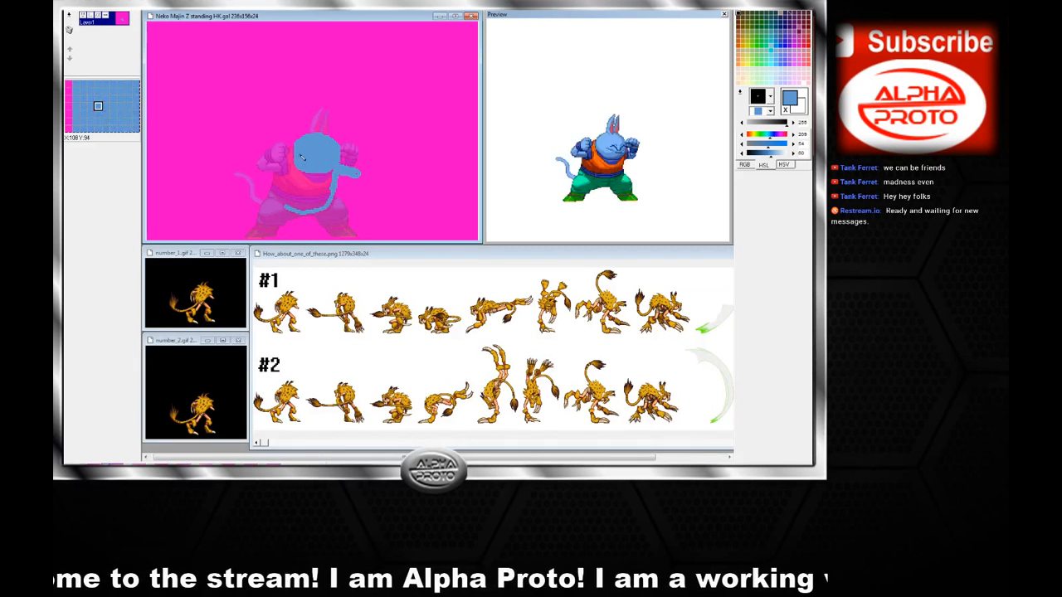
pyautogui.moveTo(279, 172); pyautogui.dragTo(280, 195)
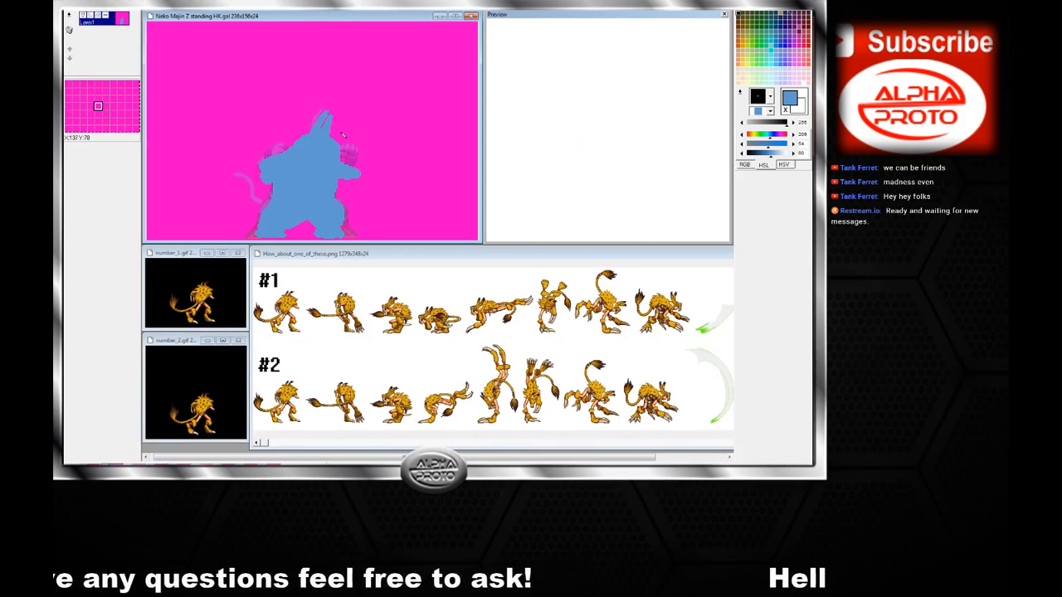
pyautogui.moveTo(289, 153)
pyautogui.mouseDown()
pyautogui.moveTo(352, 98)
pyautogui.moveTo(357, 154)
pyautogui.moveTo(348, 163)
pyautogui.moveTo(296, 150)
pyautogui.moveTo(324, 149)
pyautogui.mouseUp()
pyautogui.press('Escape')
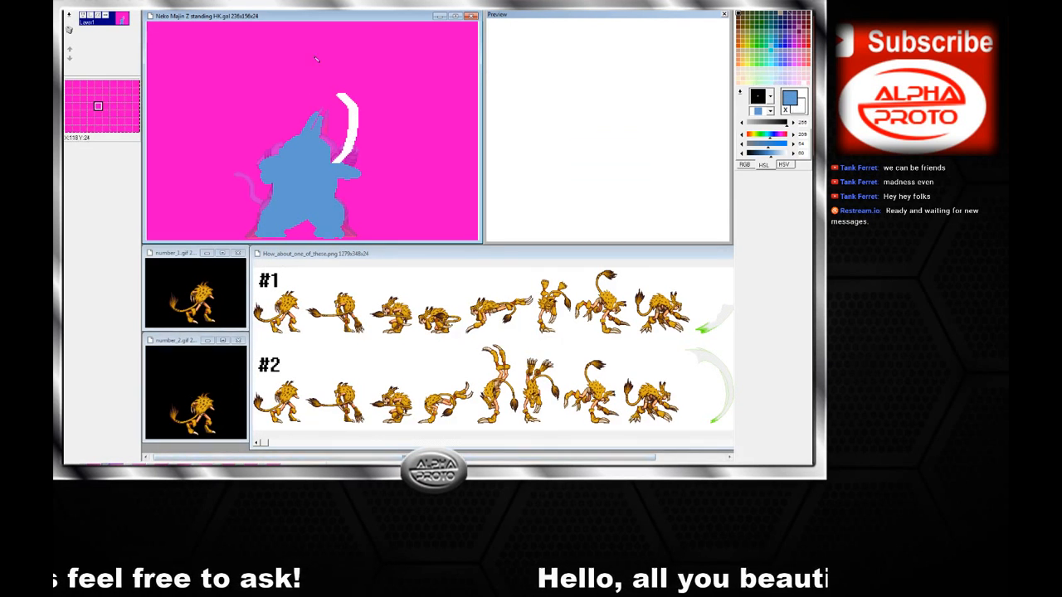
# Replace white with the canvas's magenta background as the secondary colour, keeping the light blue as the drawing colour
pyautogui.click(785, 109)
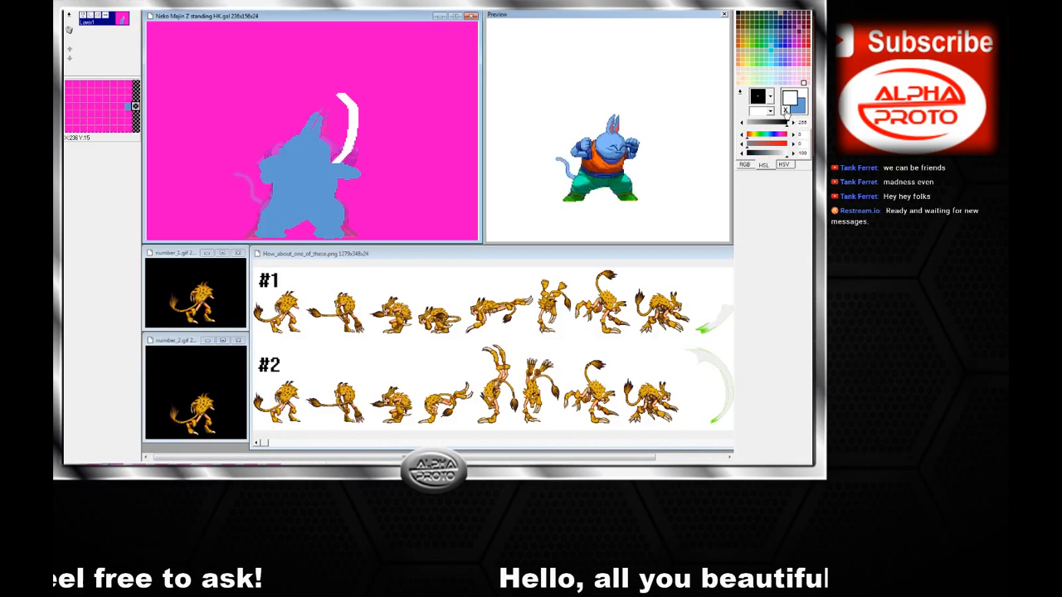
pyautogui.rightClick(423, 165)
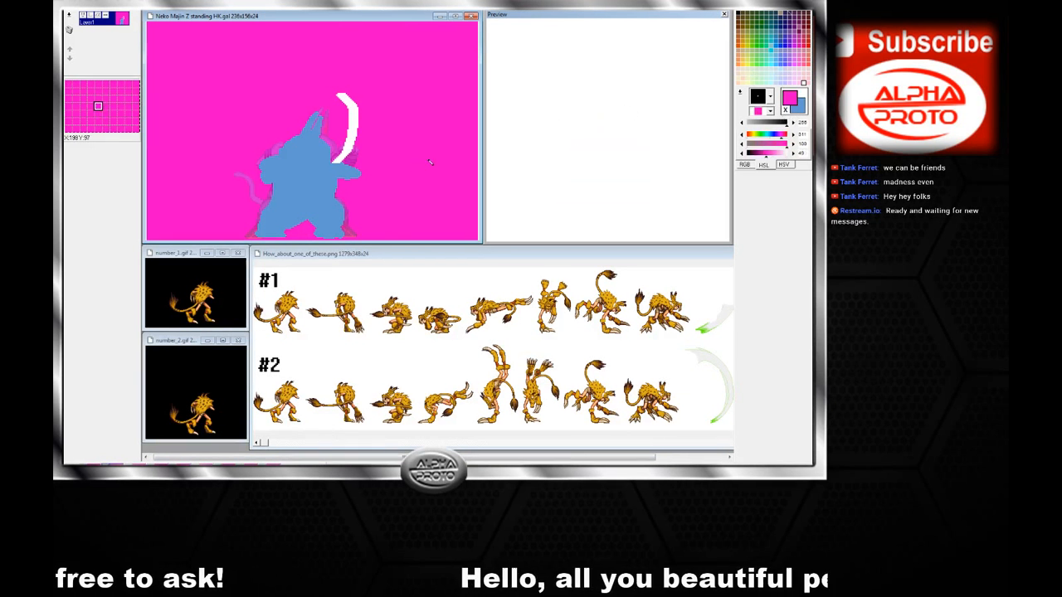
pyautogui.click(785, 111)
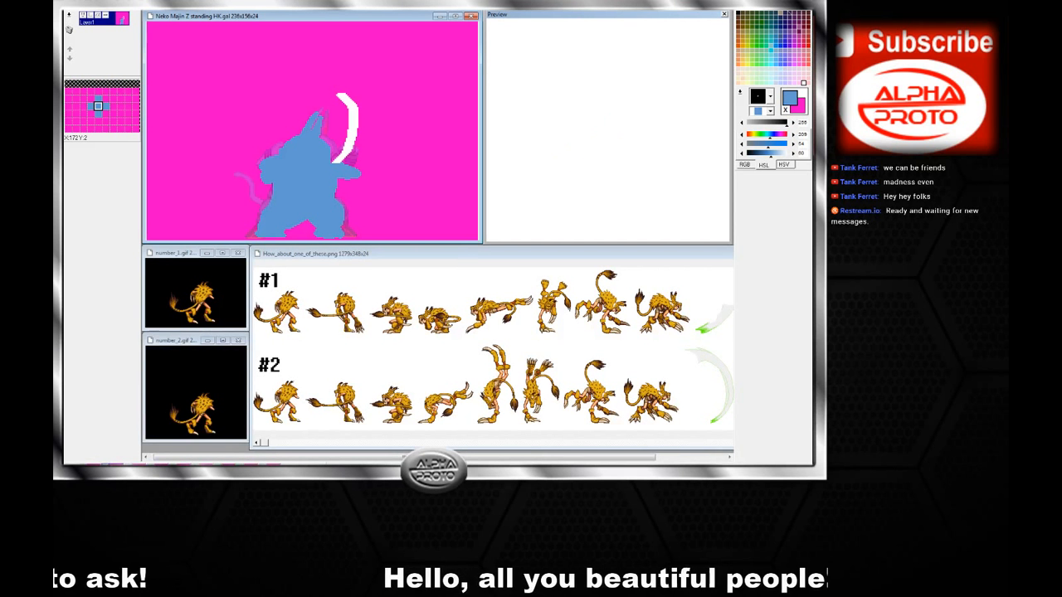
pyautogui.click(362, 134)
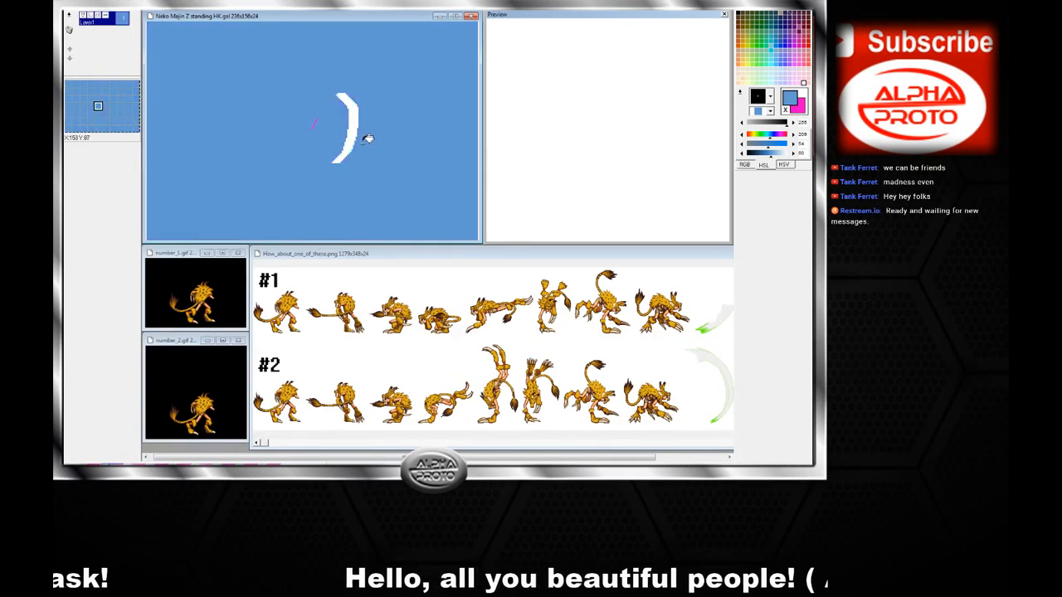
pyautogui.hotkey('ctrl', 'z')
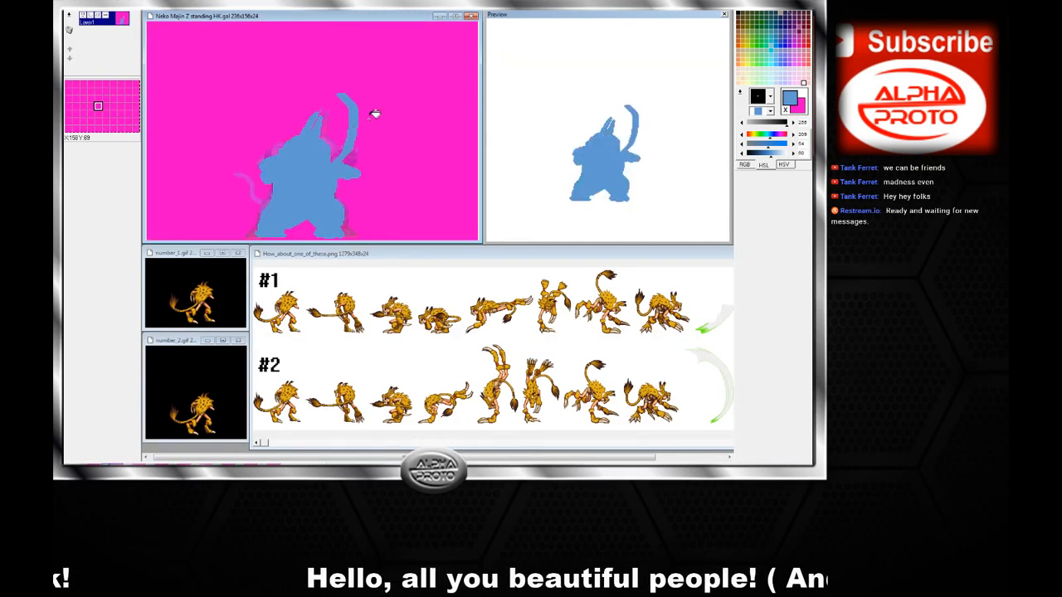
pyautogui.hotkey('ctrl', 'z')
# Fill the white arc above the outstretched arm with background magenta and touch up the edge of the face
pyautogui.press('x')
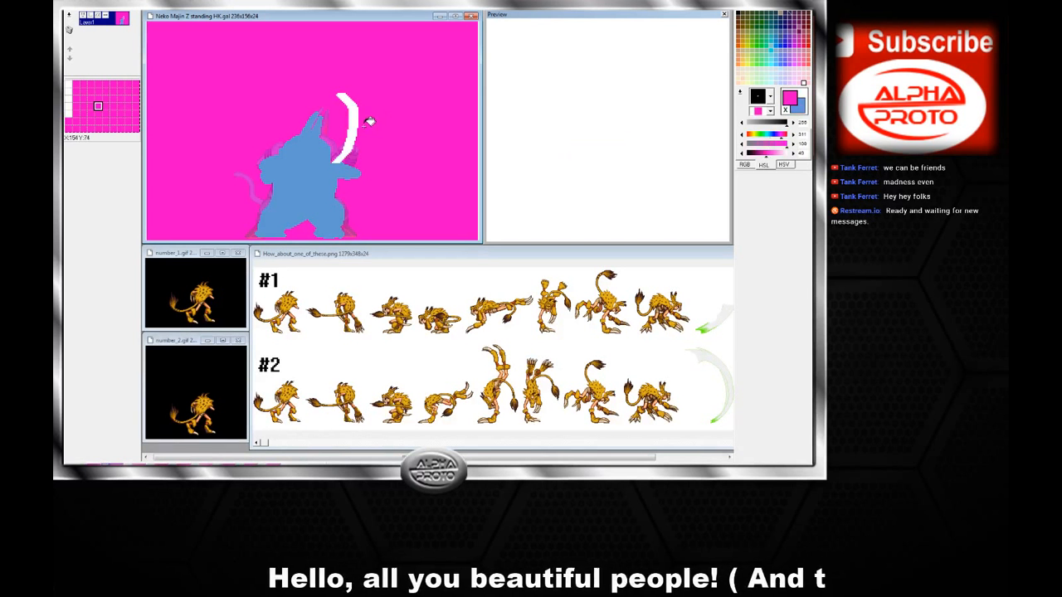
pyautogui.click(356, 120)
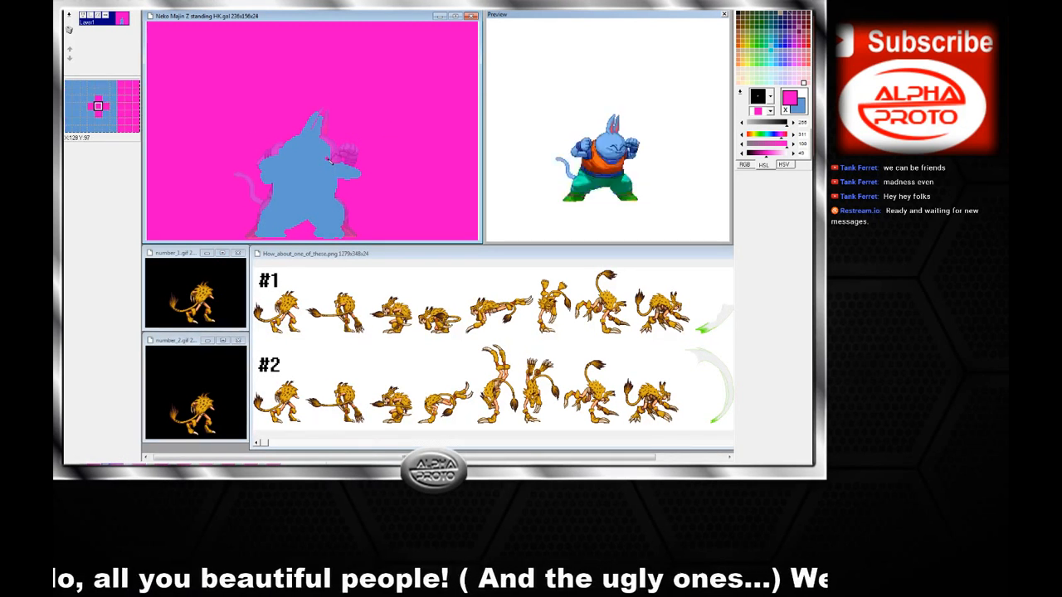
pyautogui.press('x')
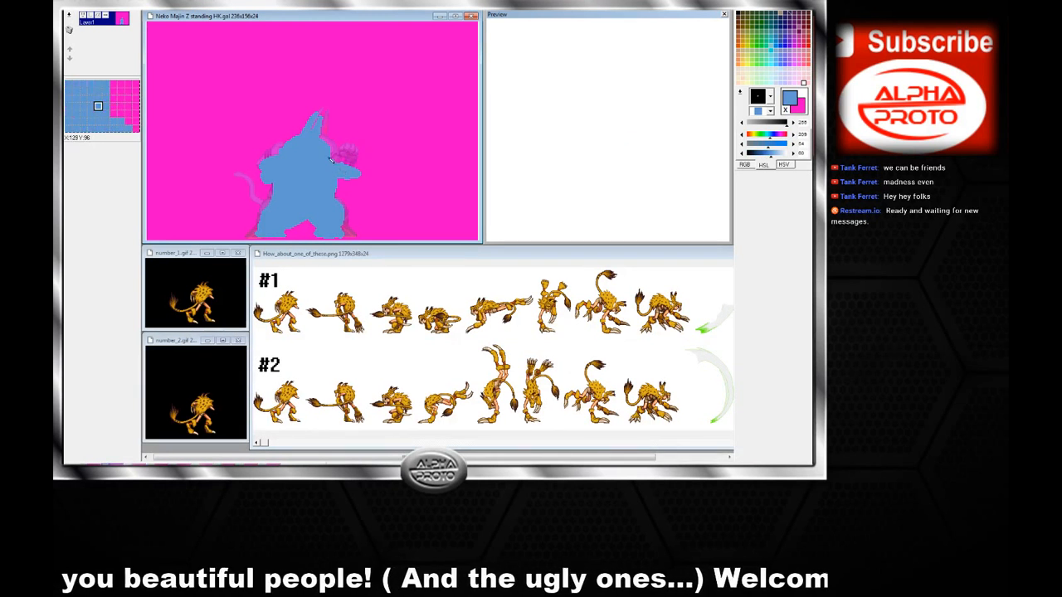
pyautogui.press('x')
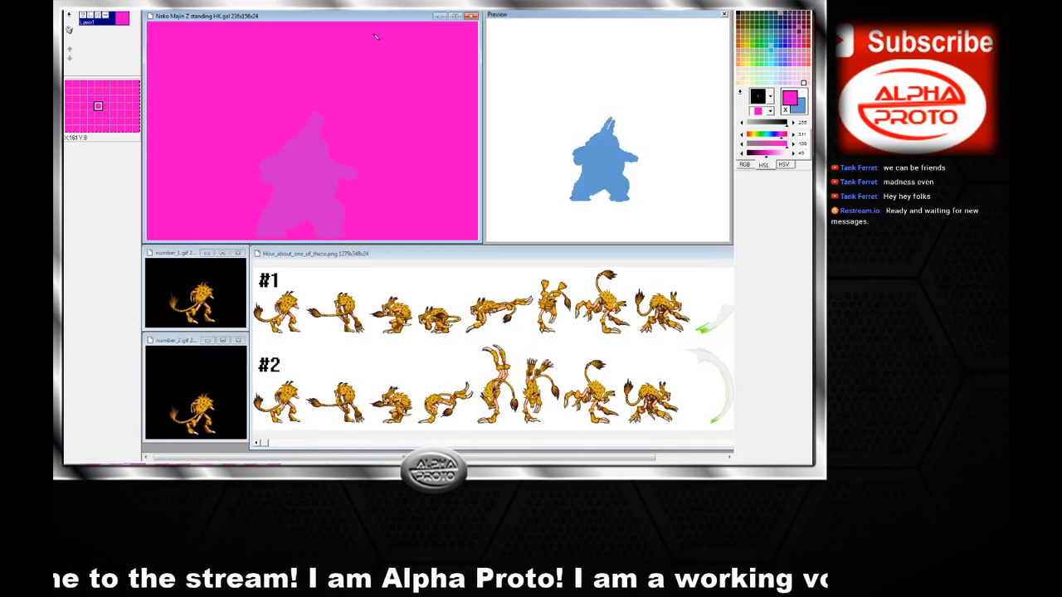
# Paint the head and ears in blue on the next empty frame, slightly left of the onion-skinned silhouette
pyautogui.press('x')
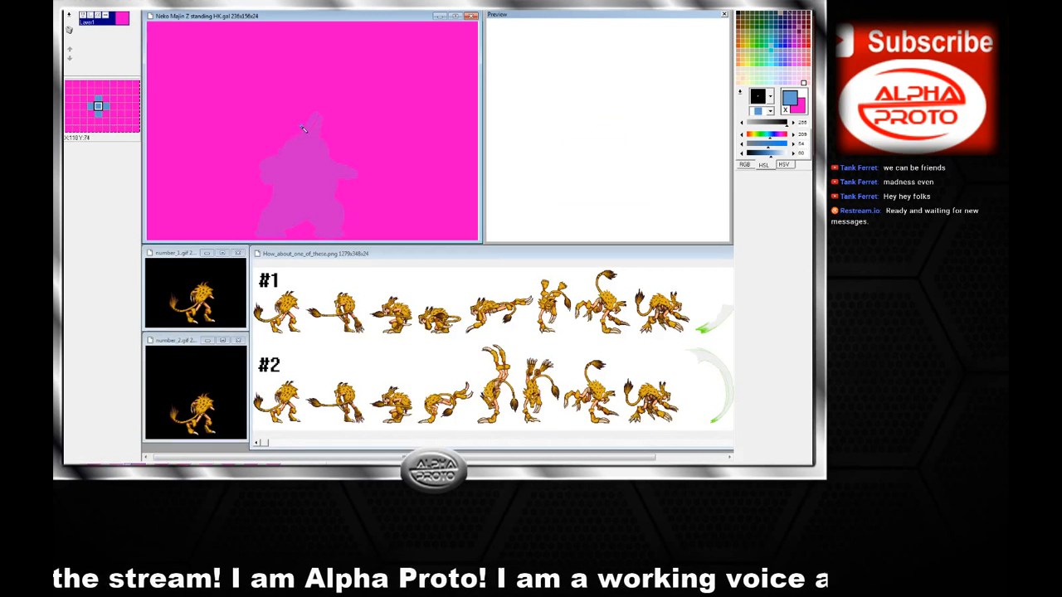
pyautogui.moveTo(277, 153)
pyautogui.mouseDown()
pyautogui.moveTo(295, 138)
pyautogui.moveTo(322, 155)
pyautogui.moveTo(279, 154)
pyautogui.moveTo(292, 142)
pyautogui.mouseUp()
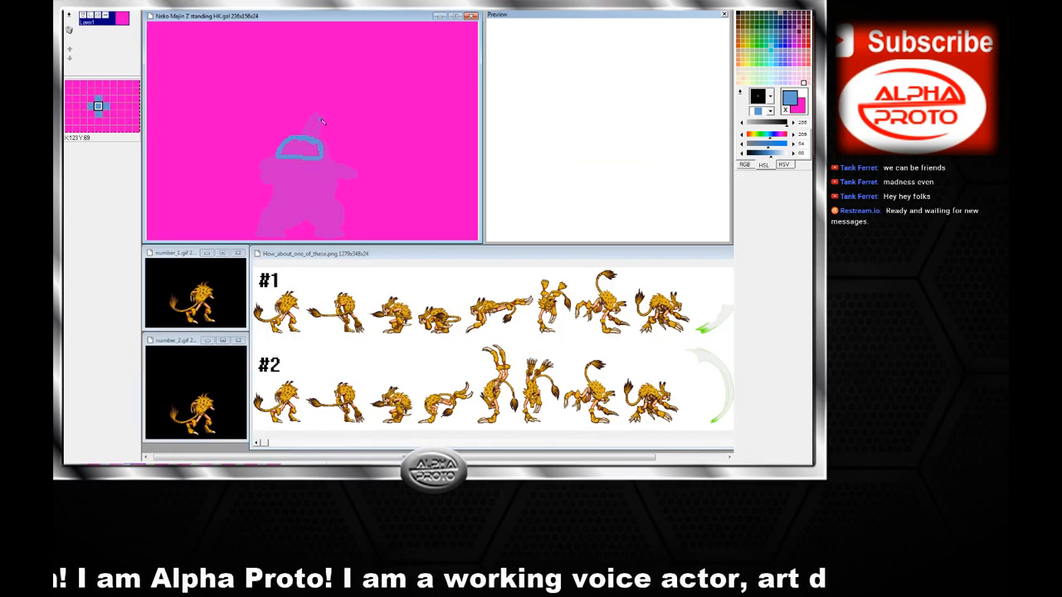
pyautogui.moveTo(307, 118); pyautogui.dragTo(296, 134)
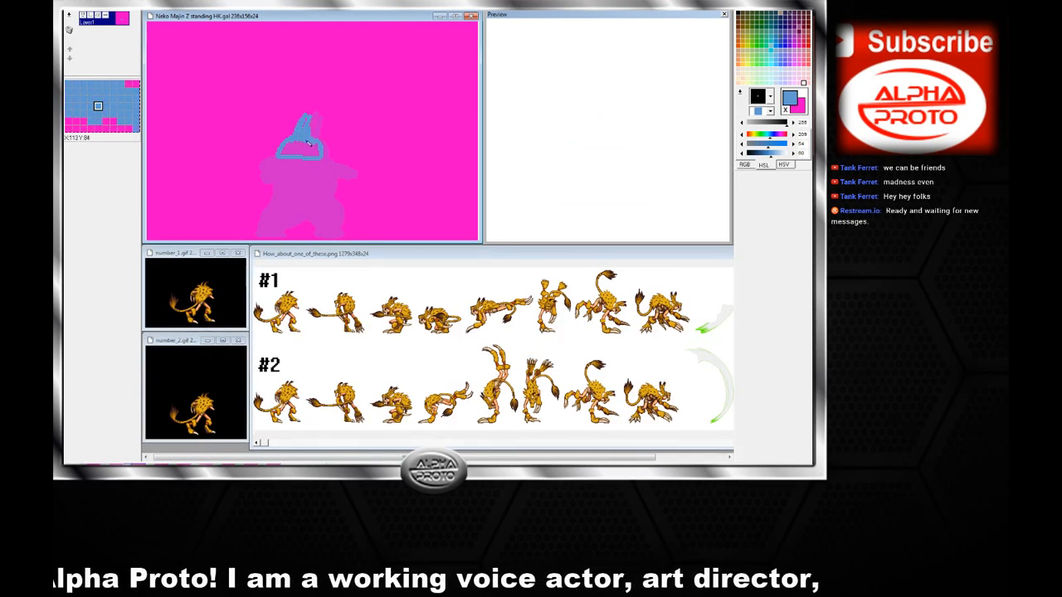
# Outline an egg-shaped torso below the head in the same blue and fill it solid
pyautogui.moveTo(316, 148)
pyautogui.mouseDown()
pyautogui.moveTo(287, 149)
pyautogui.moveTo(319, 155)
pyautogui.mouseUp()
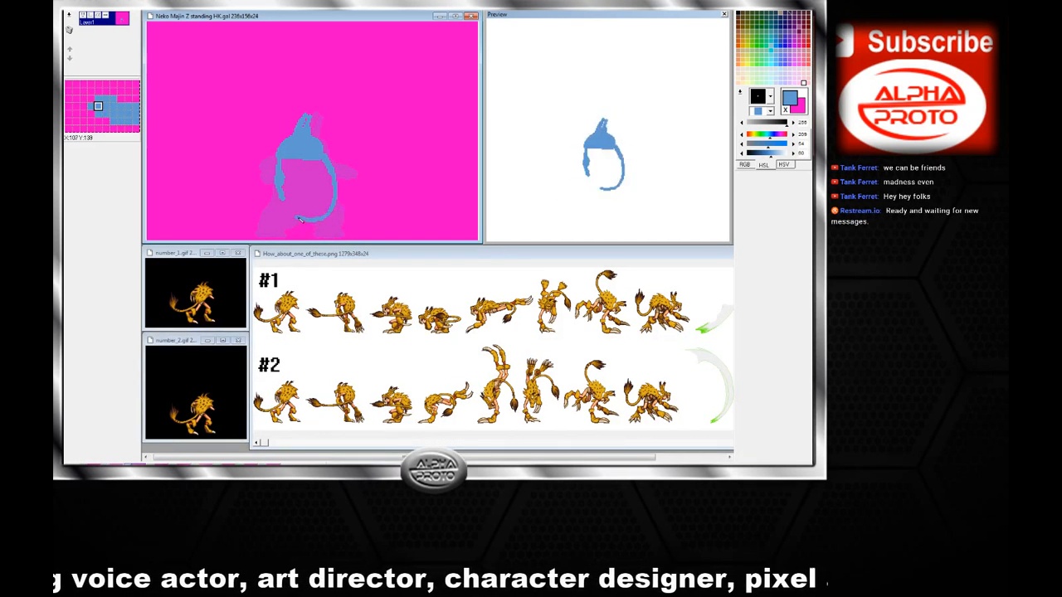
pyautogui.moveTo(280, 204); pyautogui.dragTo(280, 173)
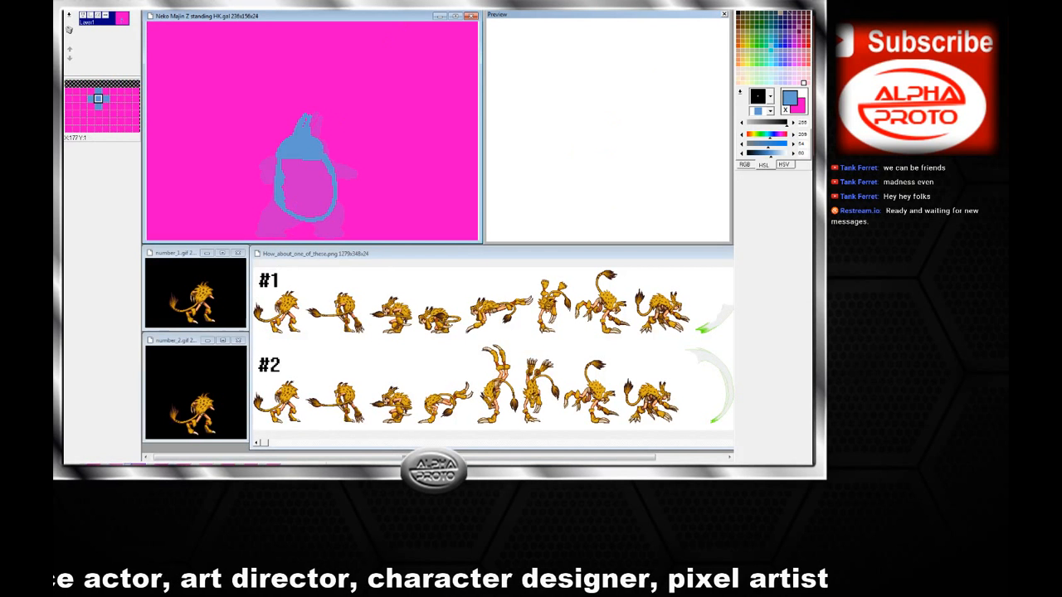
pyautogui.click(307, 189)
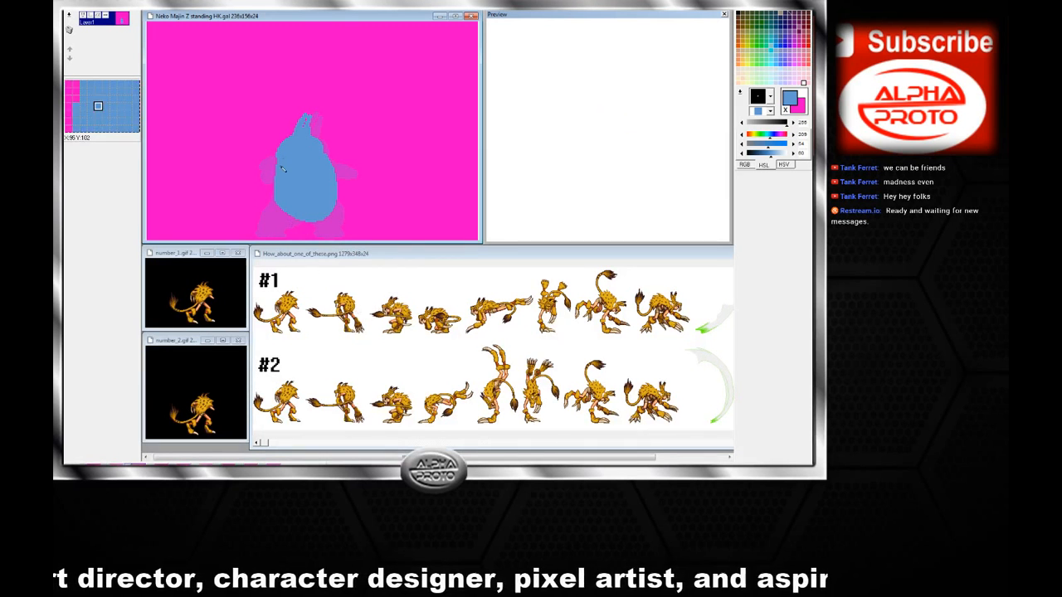
# Paint a bent arm on the torso's left side and move the whole silhouette slightly left of the previous pose
pyautogui.moveTo(276, 173)
pyautogui.mouseDown()
pyautogui.moveTo(268, 175)
pyautogui.moveTo(279, 170)
pyautogui.mouseUp()
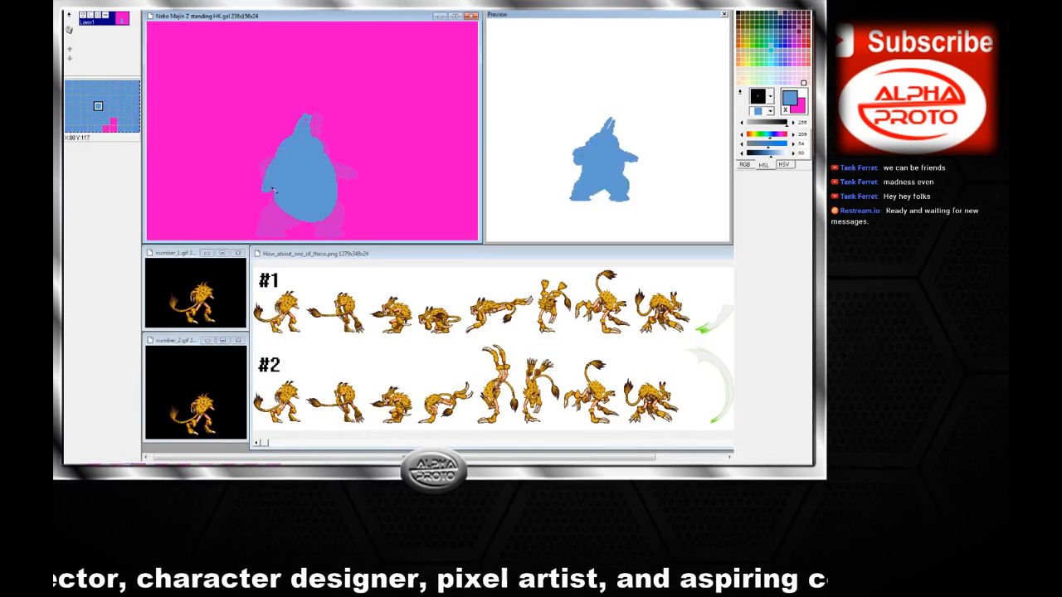
pyautogui.moveTo(277, 192); pyautogui.dragTo(262, 188)
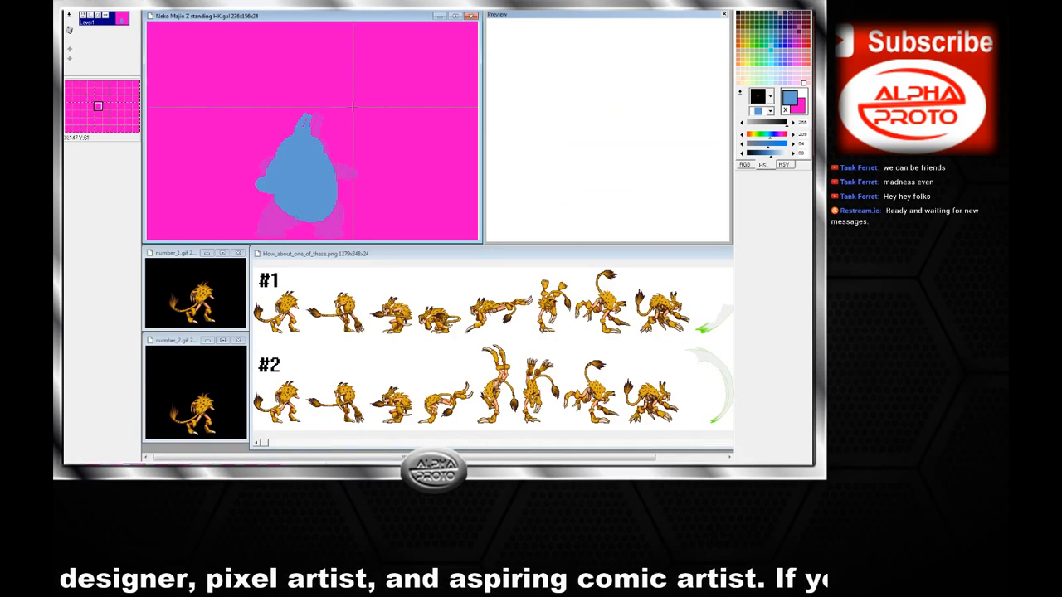
pyautogui.moveTo(245, 97); pyautogui.dragTo(313, 200)
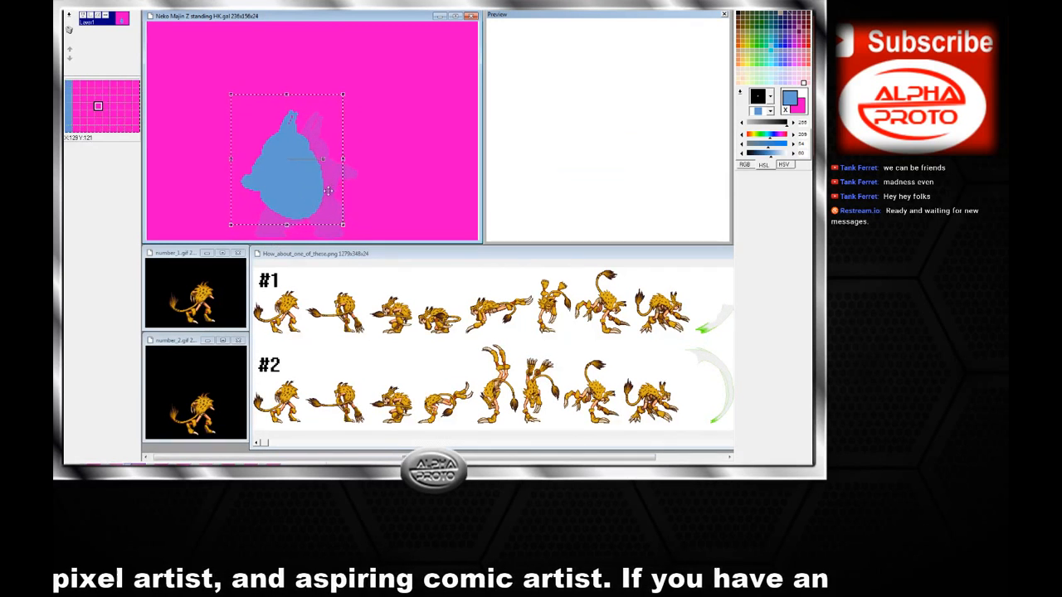
pyautogui.rightClick(329, 191)
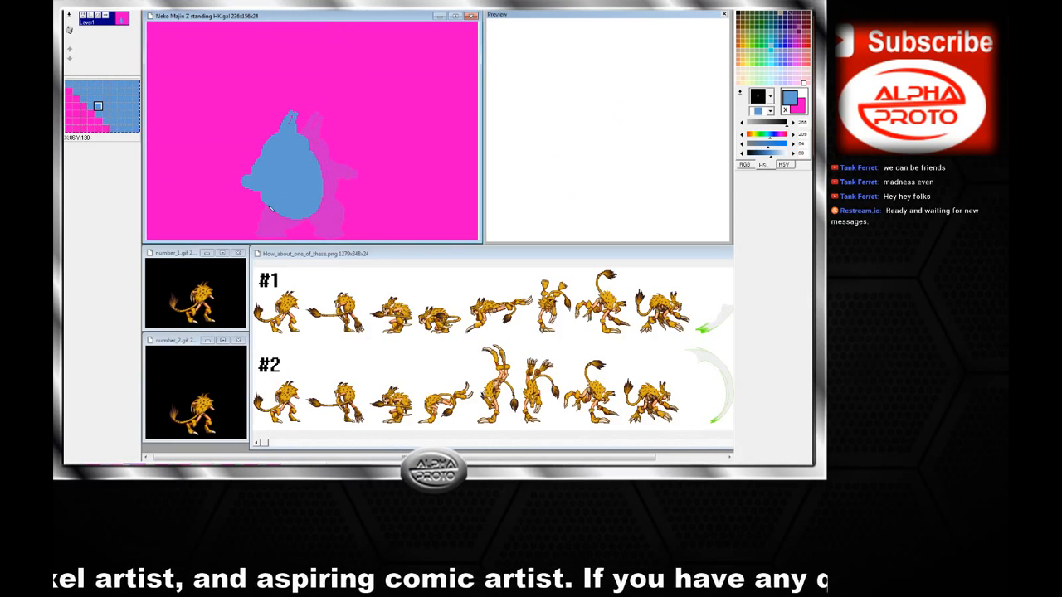